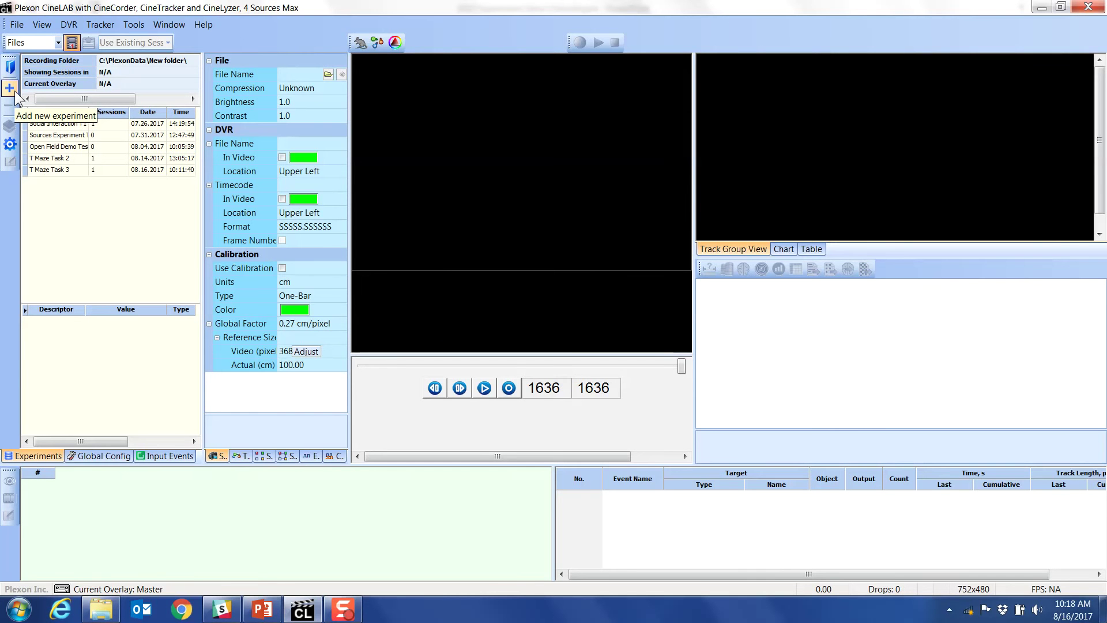
Step: Start a new experiment named "T Maze Task" and add a text experiment descriptor "Maze" with the value "T Maze"
left_click(15, 92)
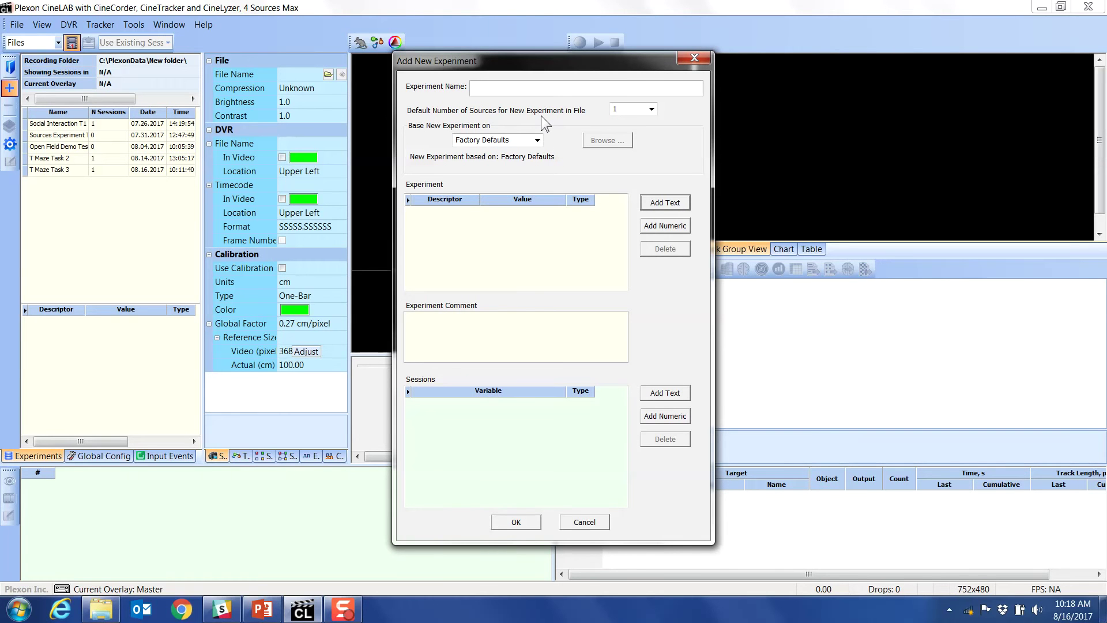
type("T Maze Task")
left_click(660, 203)
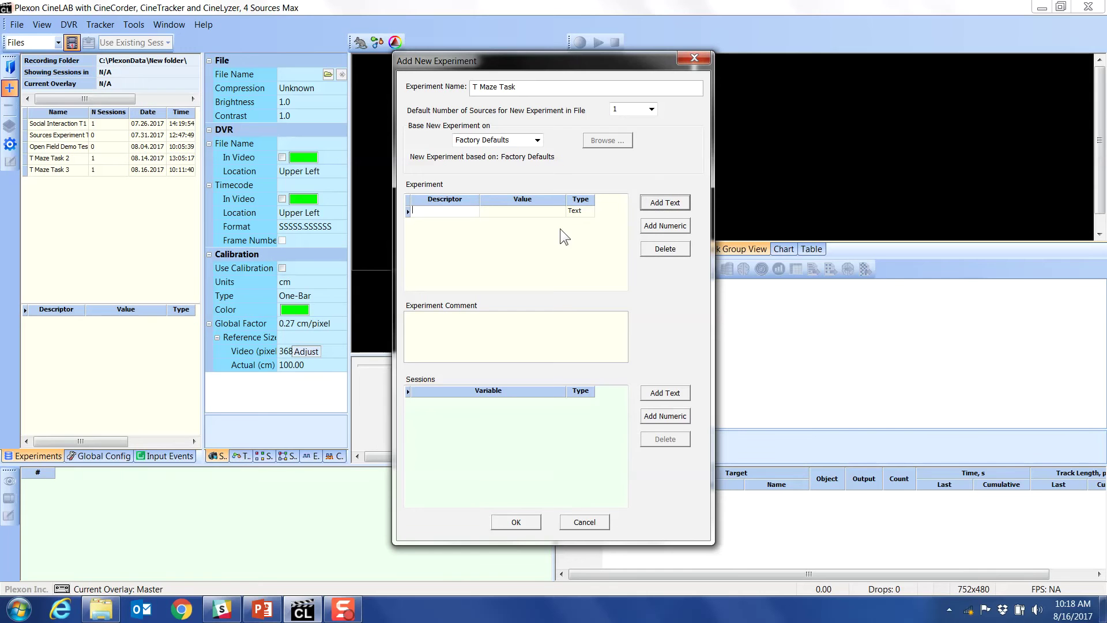
type("Ma")
key("Tab")
type("T Maze")
Step: Add a numeric experiment descriptor "Test Day" with the value 1
left_click(645, 224)
type("Test Day")
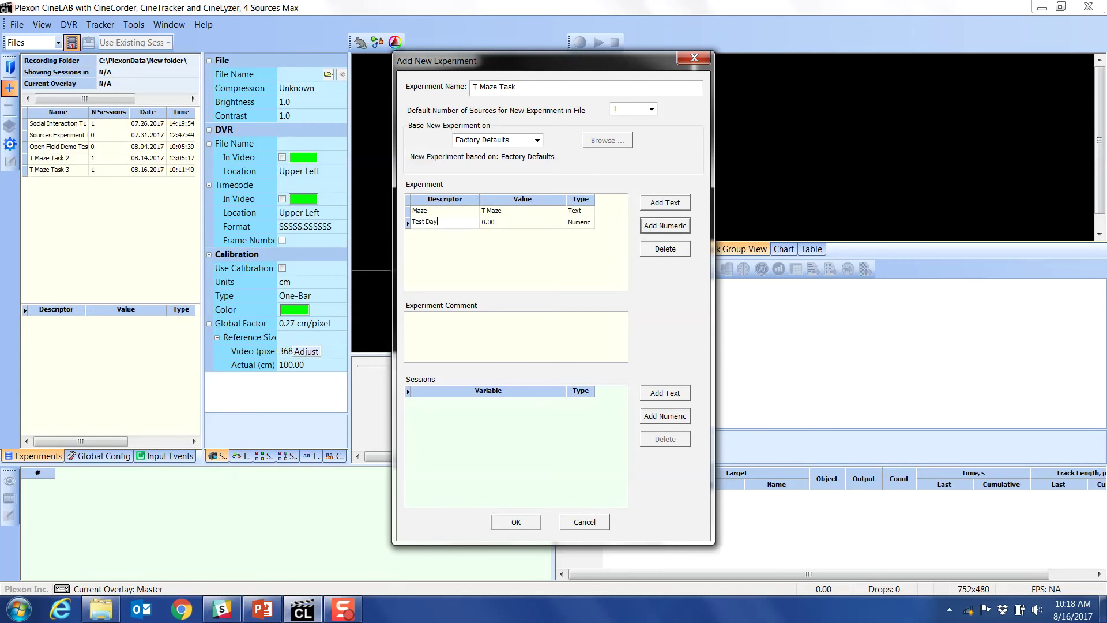
key("Tab")
type("1")
Step: Enter the experiment comment "this is an experiment comment" and choose 1 as the default number of sources
key("Tab")
type("thi s is an experiment ")
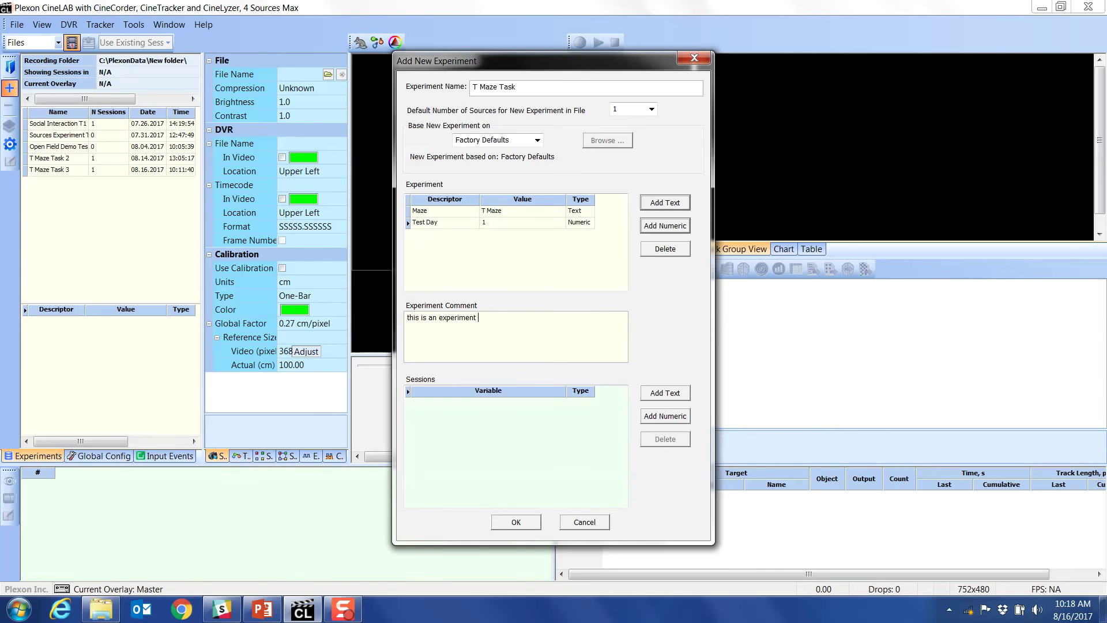
type("comment")
left_click(652, 109)
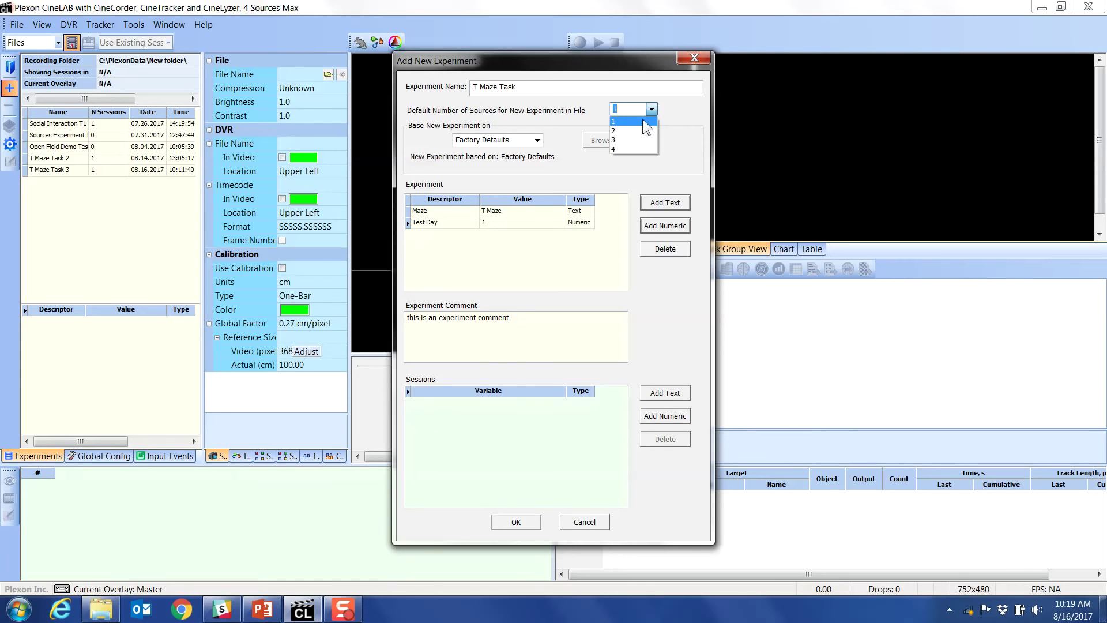
left_click(643, 120)
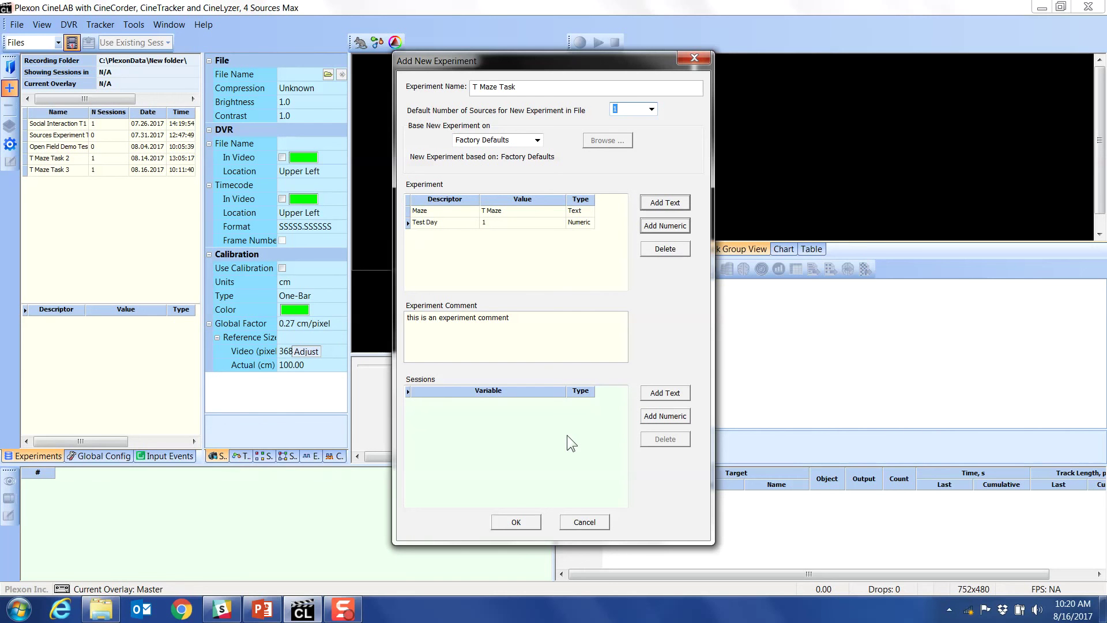
Step: Add the session variables "Subject ID" (text), "Test Day" (numeric) and "Dummy 1" (text), and create the experiment
left_click(665, 396)
type("S")
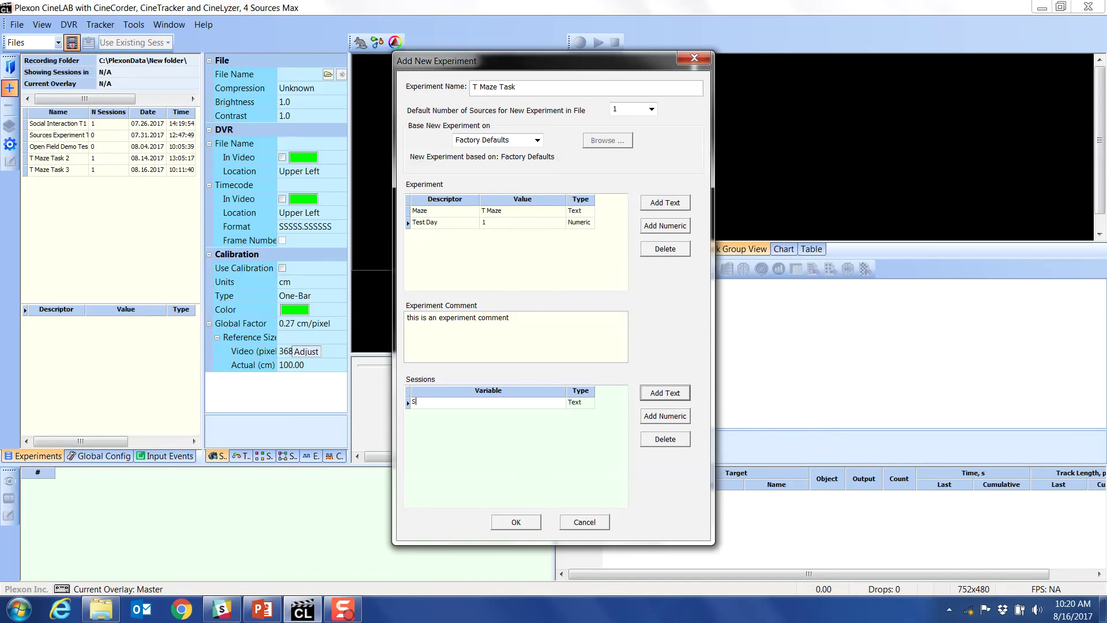
type("ubject ID")
left_click(668, 416)
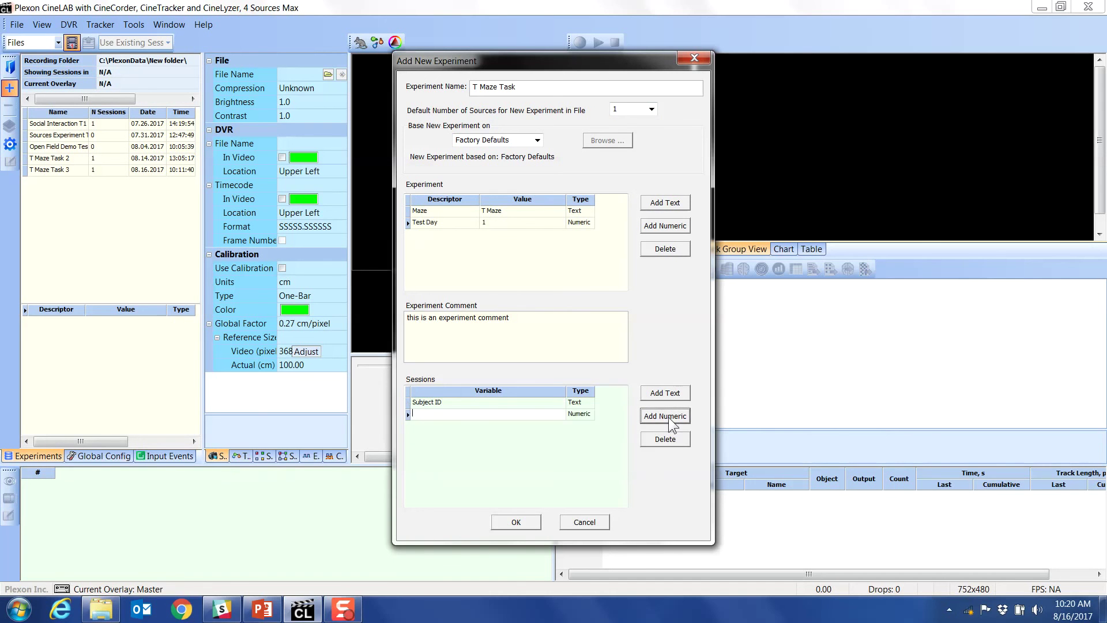
type("Test Day")
left_click(654, 393)
type("Du")
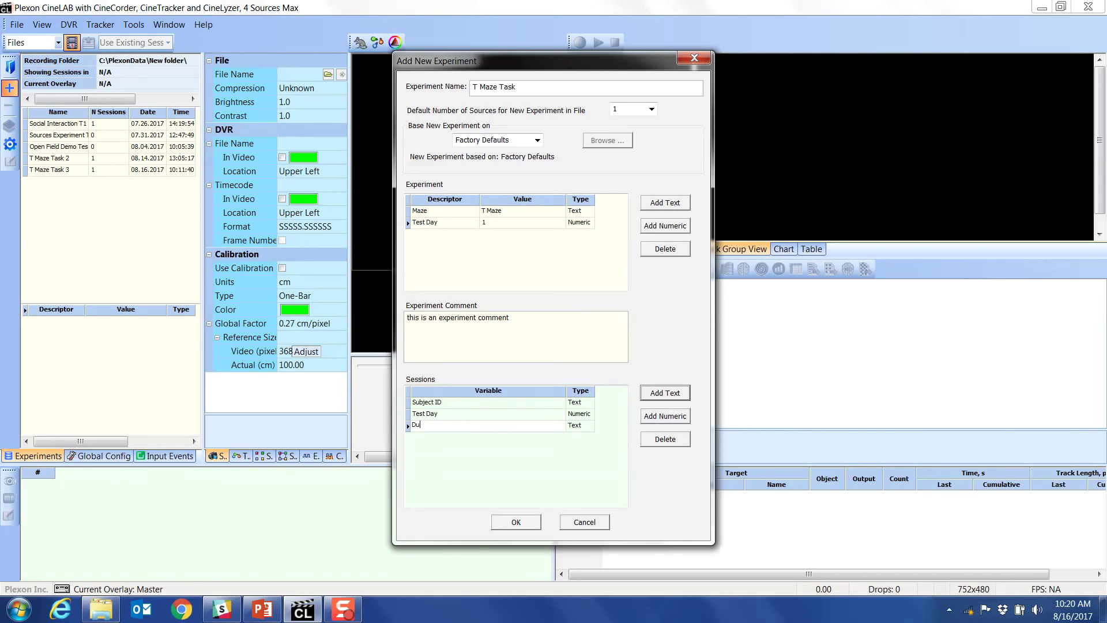
type("mmy 1")
left_click(515, 522)
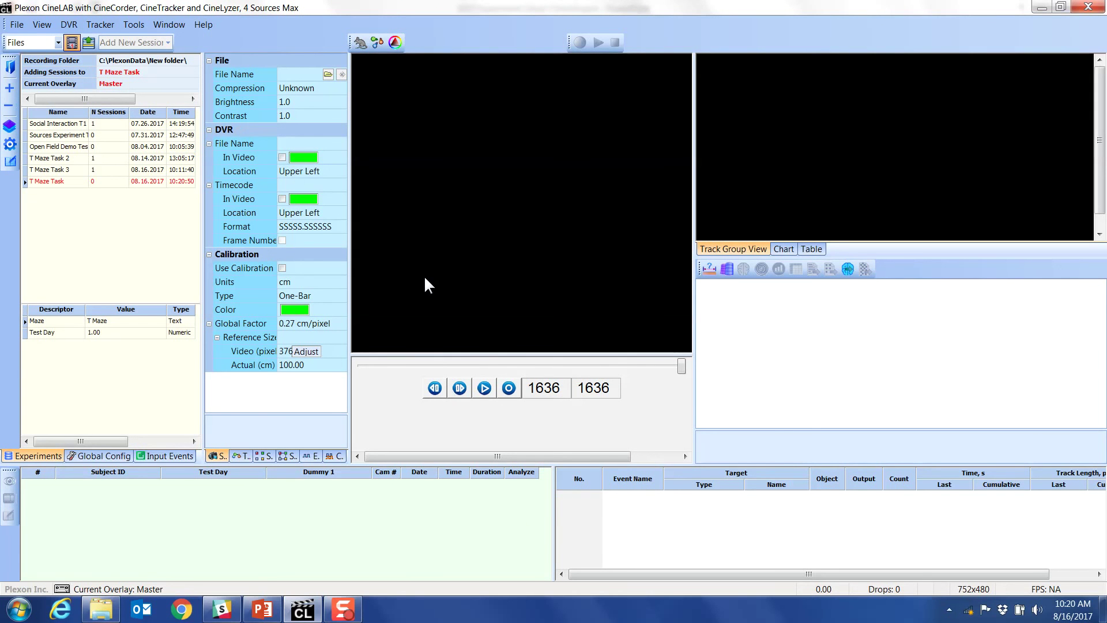
Step: Choose Files as the video source and load 2016031500001.AVI from the Sequence Test 2 folder
left_click(58, 42)
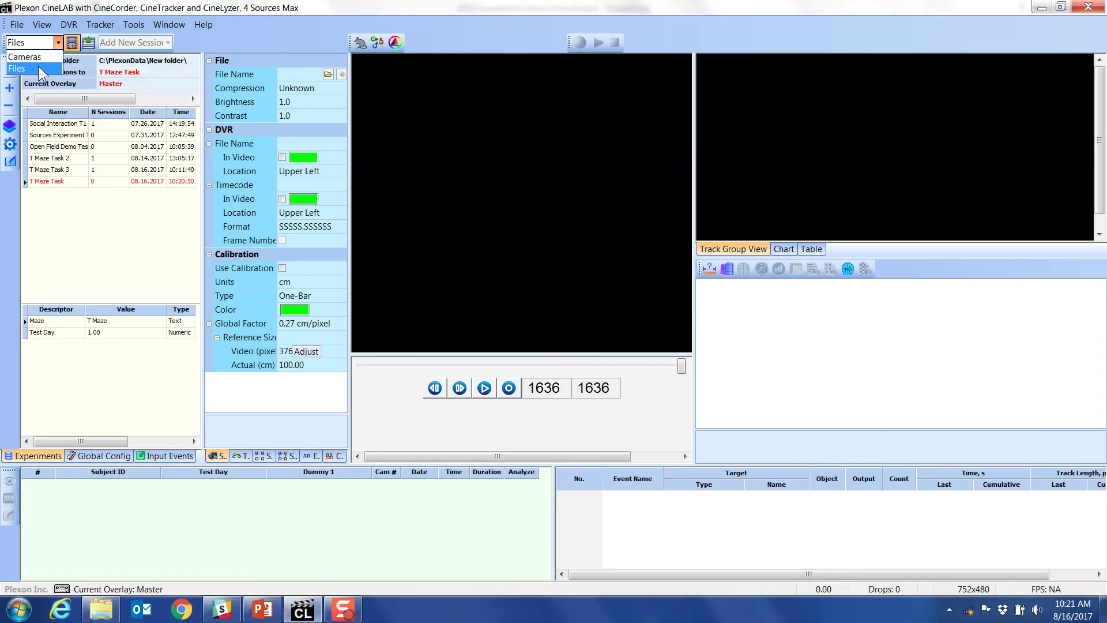
left_click(38, 66)
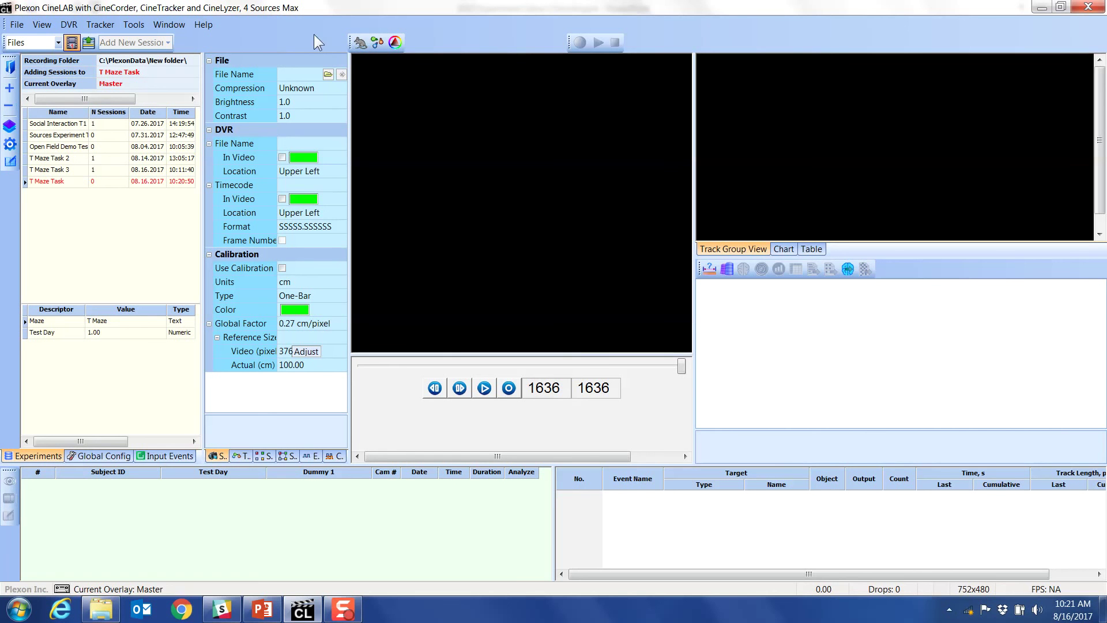
left_click(326, 74)
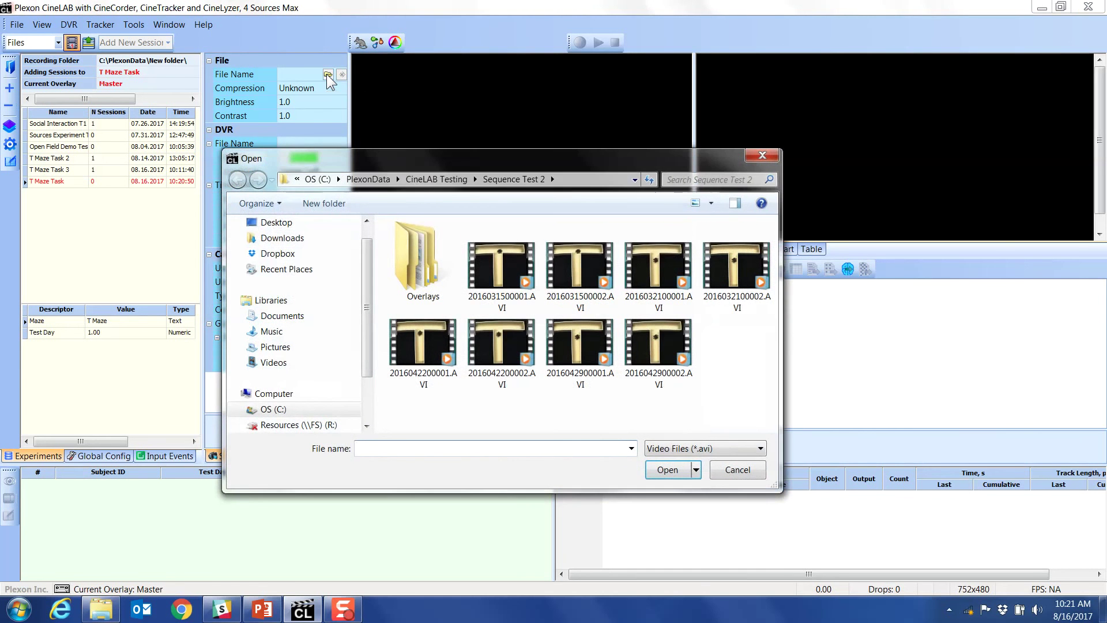
left_click(487, 259)
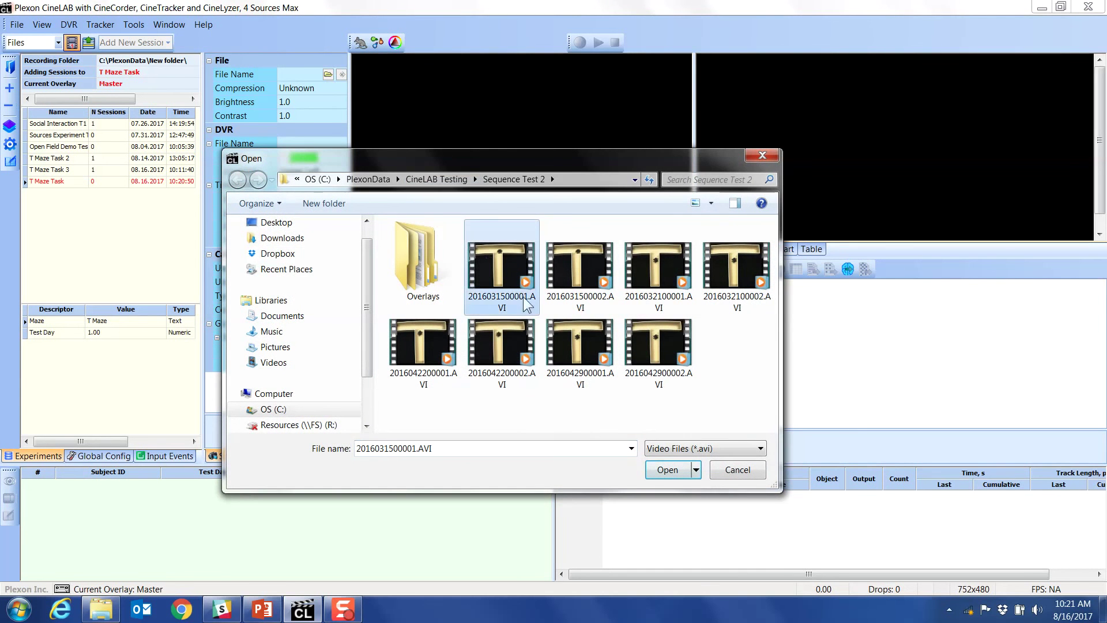
left_click(665, 468)
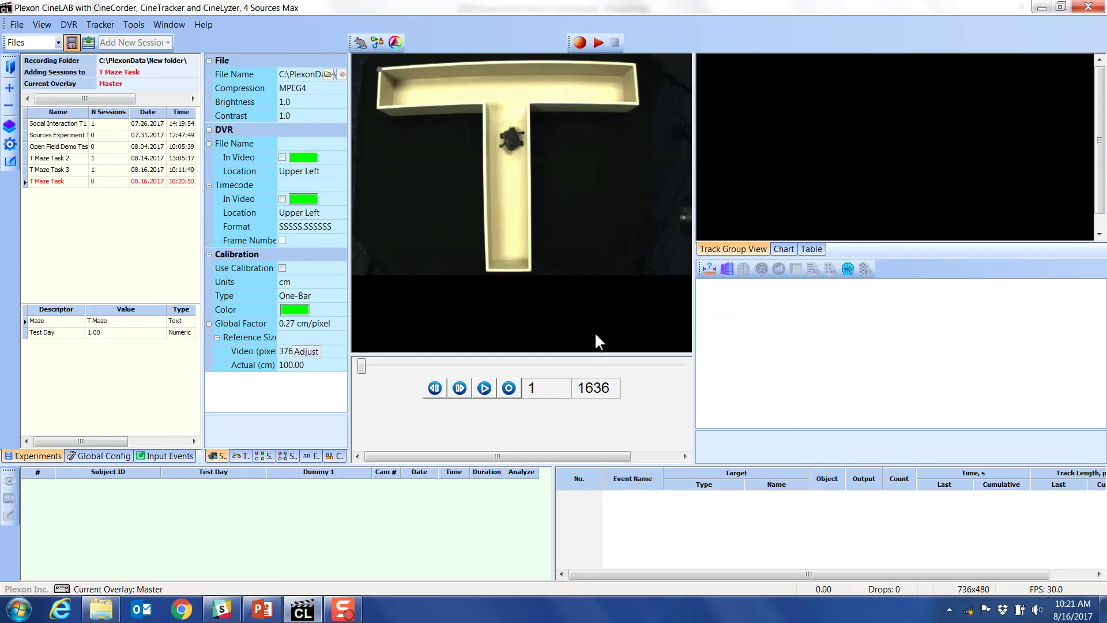
Step: Initiate recording a session from the video and set its Subject ID to "male 1" and Test Day to 1
left_click(577, 44)
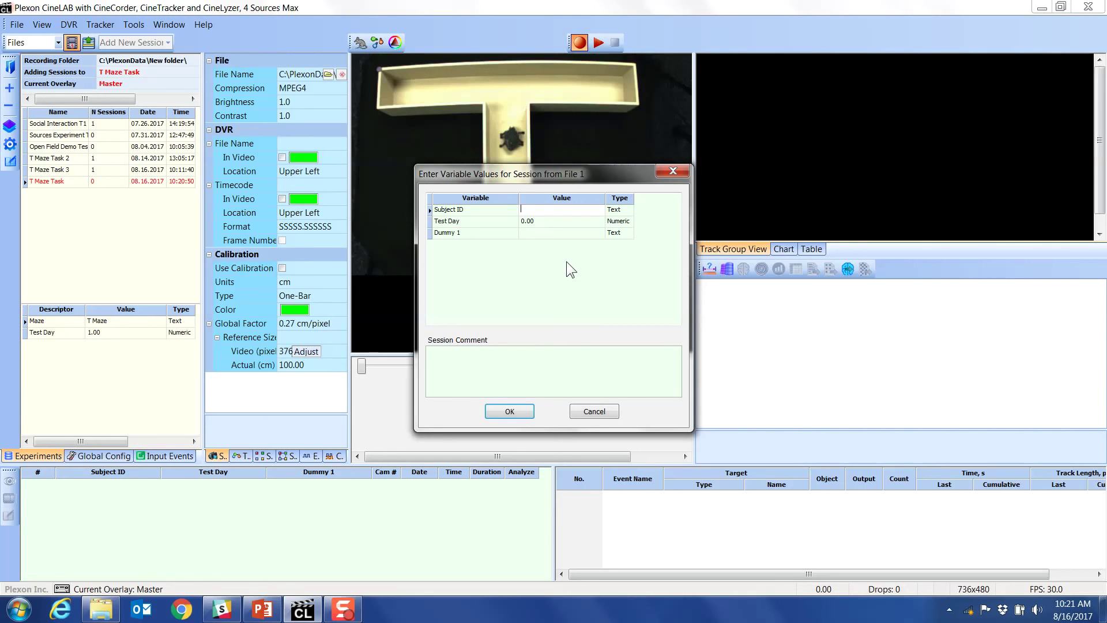
type("male 1")
key("Return")
type("1")
Step: Enter the session comment "this animal is lethargic" and try to confirm the session values
left_click(526, 361)
type("this animal wi")
key("BackSpace")
key("BackSpace")
type("is lethargic")
left_click(506, 409)
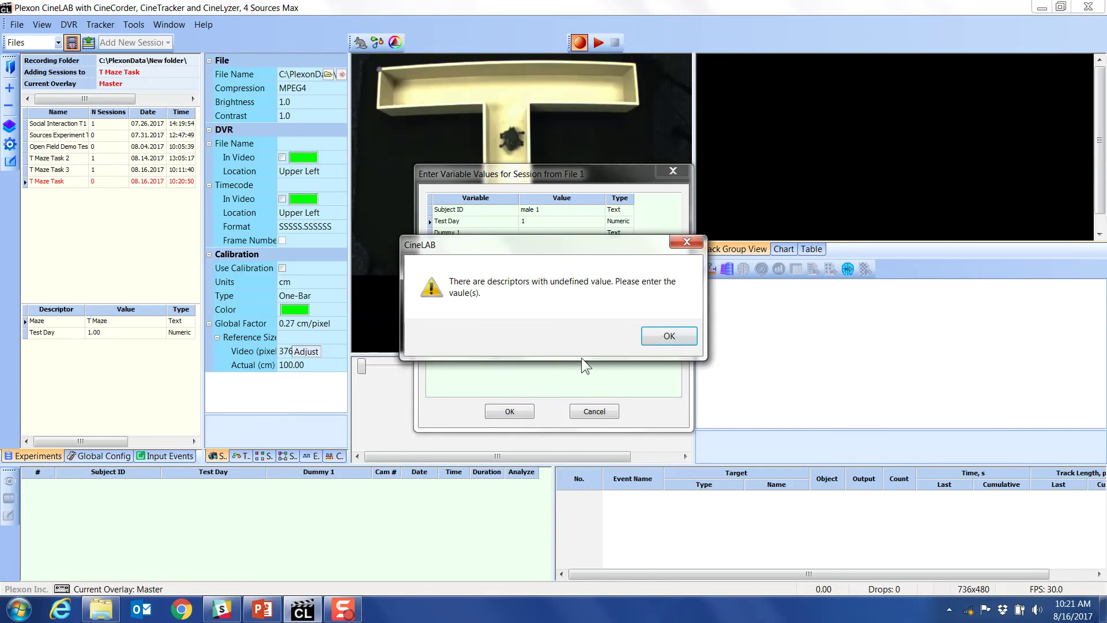
left_click(656, 344)
Step: Set the session's Dummy 1 variable to 0 and confirm the values to start recording
left_click(537, 233)
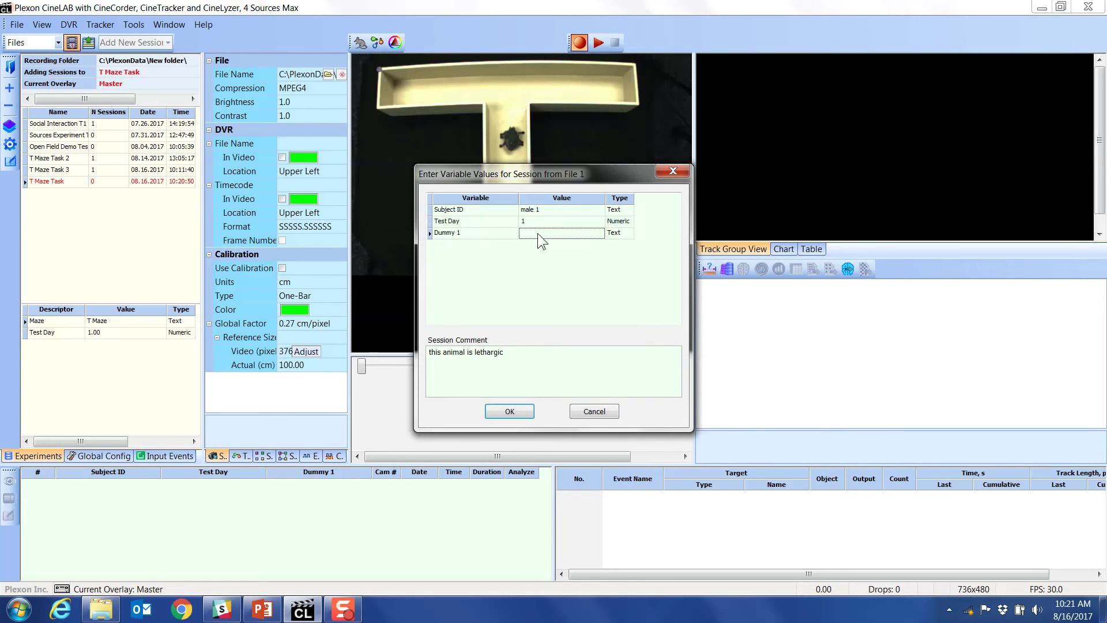
left_click(537, 233)
type("0")
left_click(515, 411)
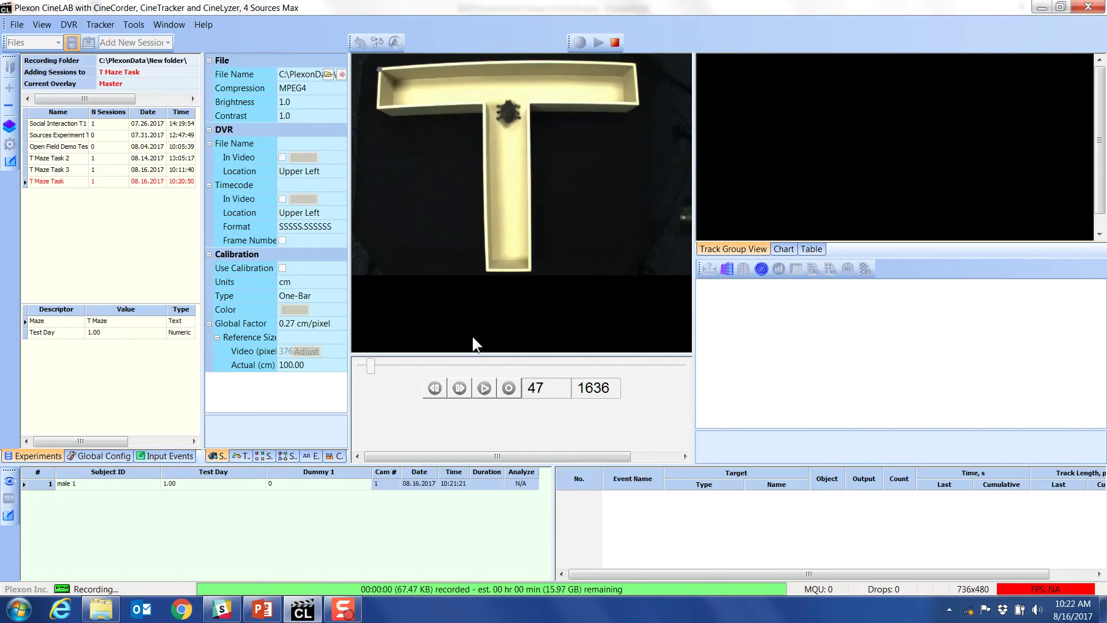